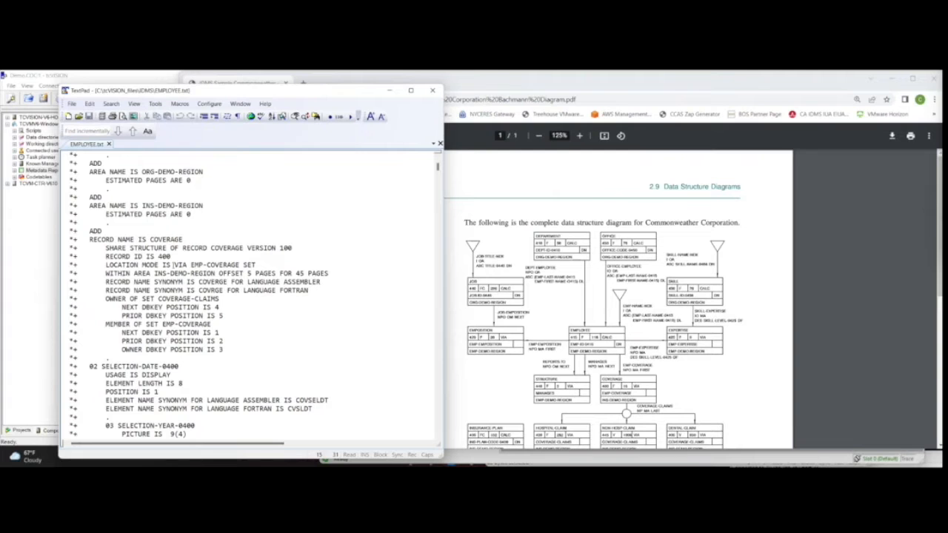
# Read through the COVERAGE record definition in the EMPLOYEE.txt schema file
pyautogui.scroll(-3, 170, 291)
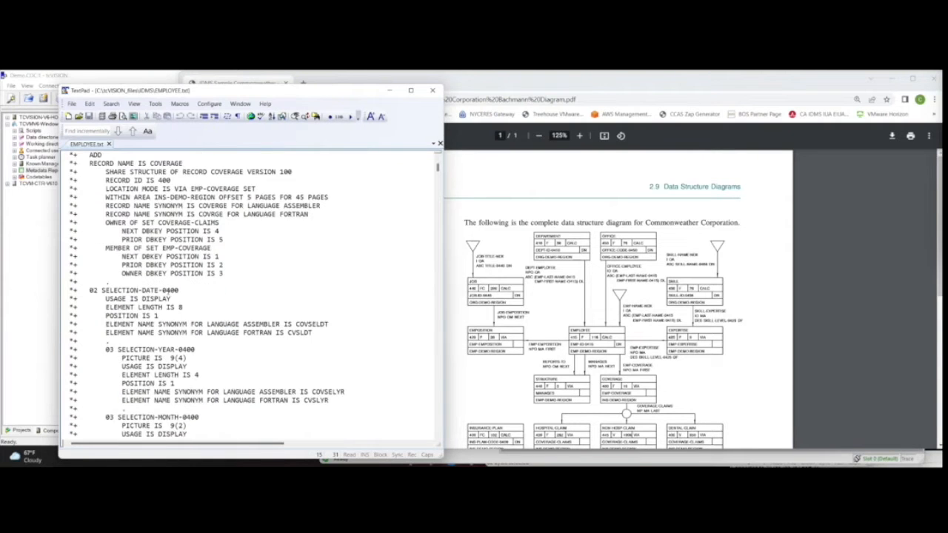
pyautogui.scroll(-2, 178, 284)
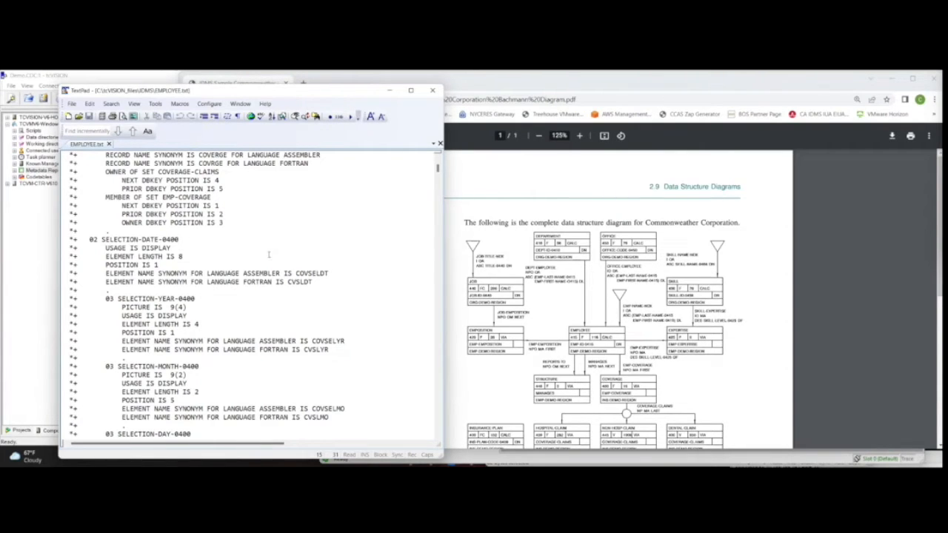
# Switch to tcVISION and expand the metadata repository's IDMS input objects down to the records in EMP-DEMO-REGION and INS-DEMO-REGION
pyautogui.click(40, 200)
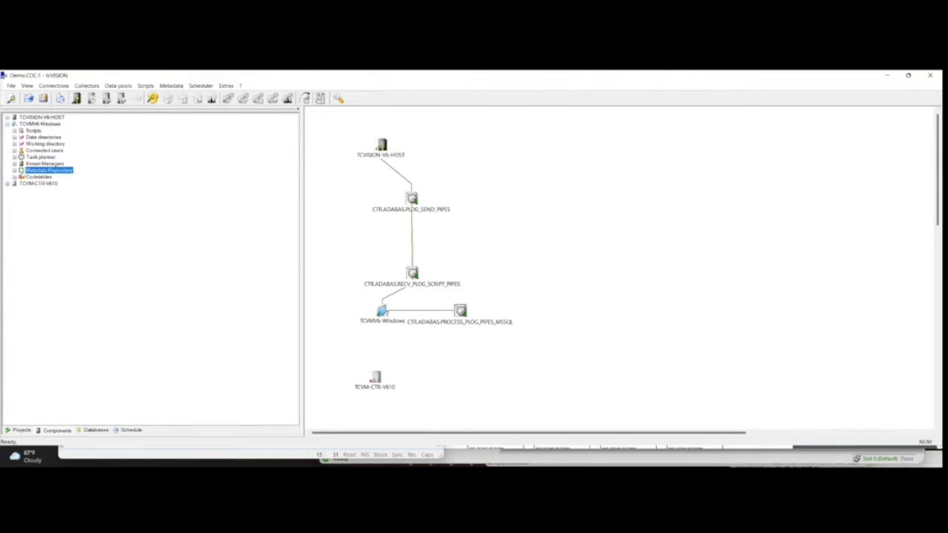
pyautogui.click(14, 170)
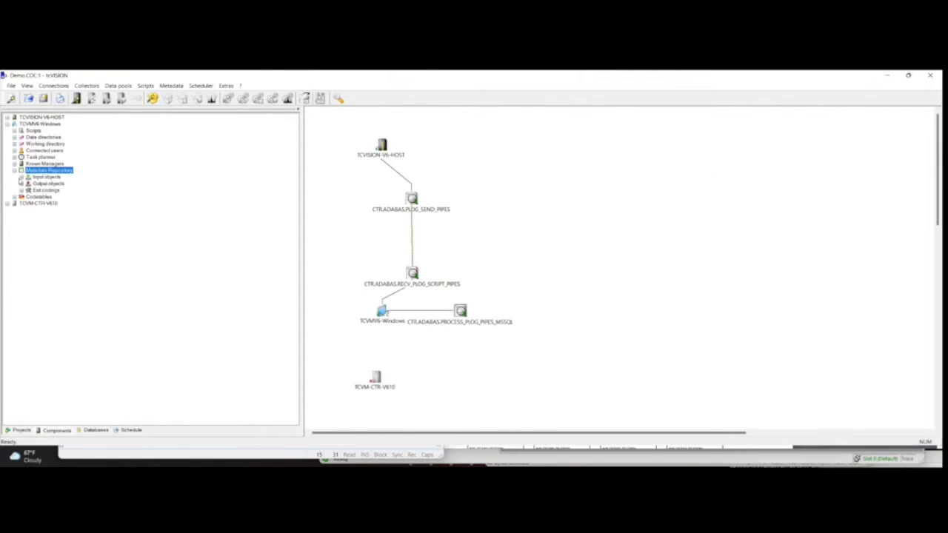
pyautogui.doubleClick(27, 178)
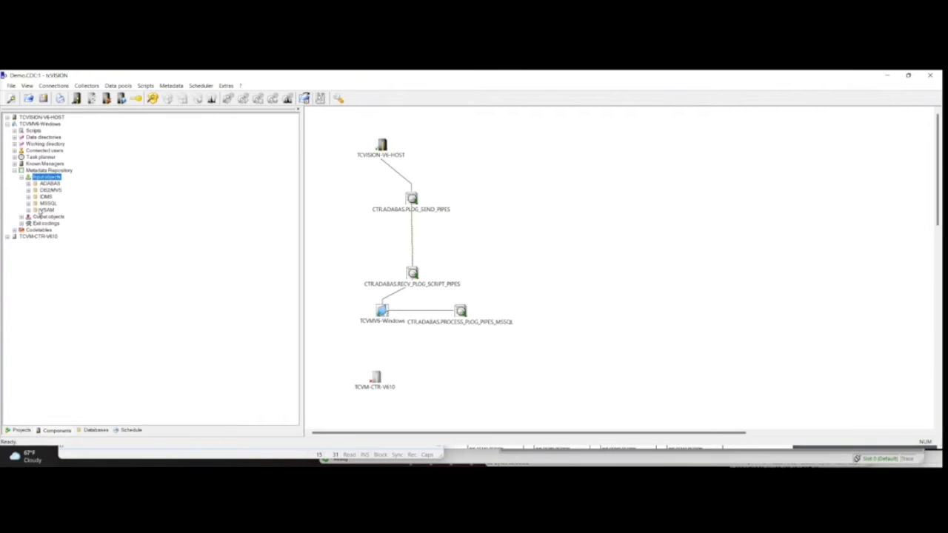
pyautogui.doubleClick(31, 197)
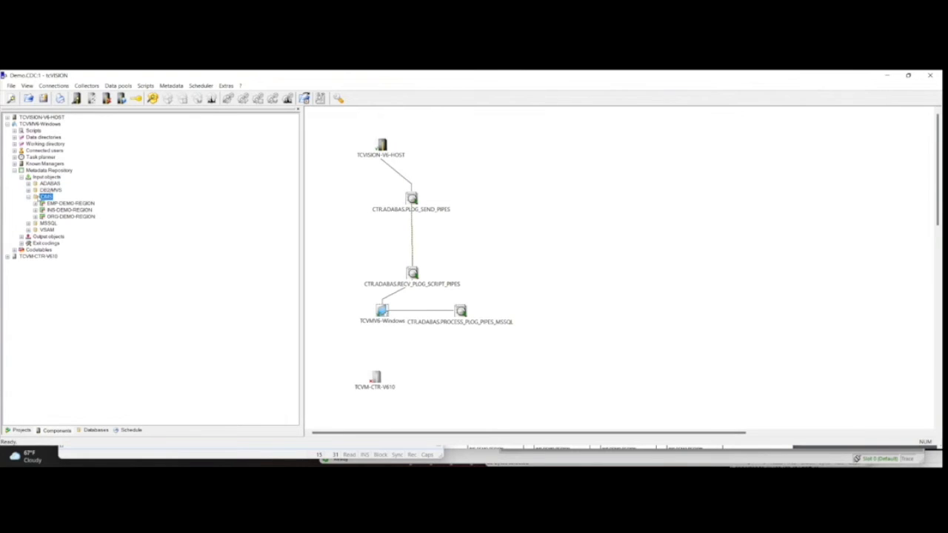
pyautogui.click(40, 203)
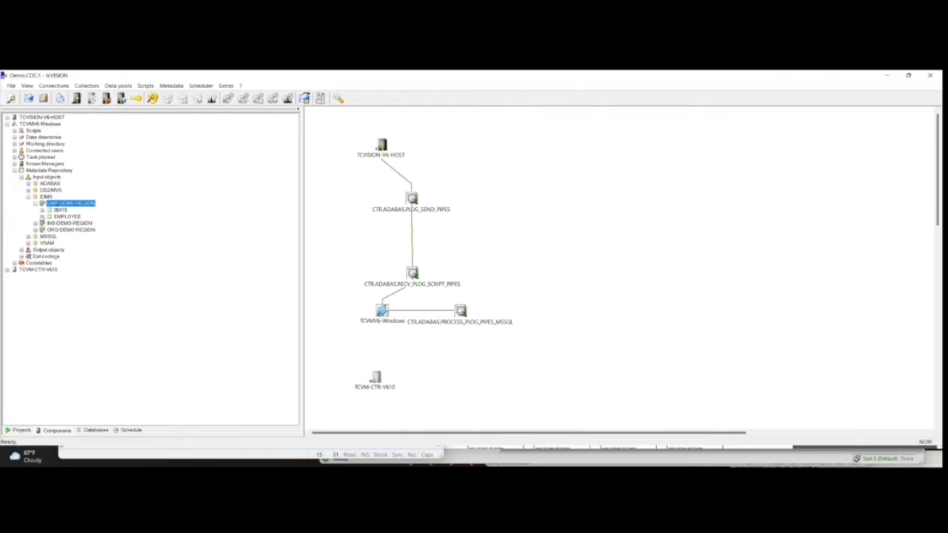
pyautogui.click(35, 224)
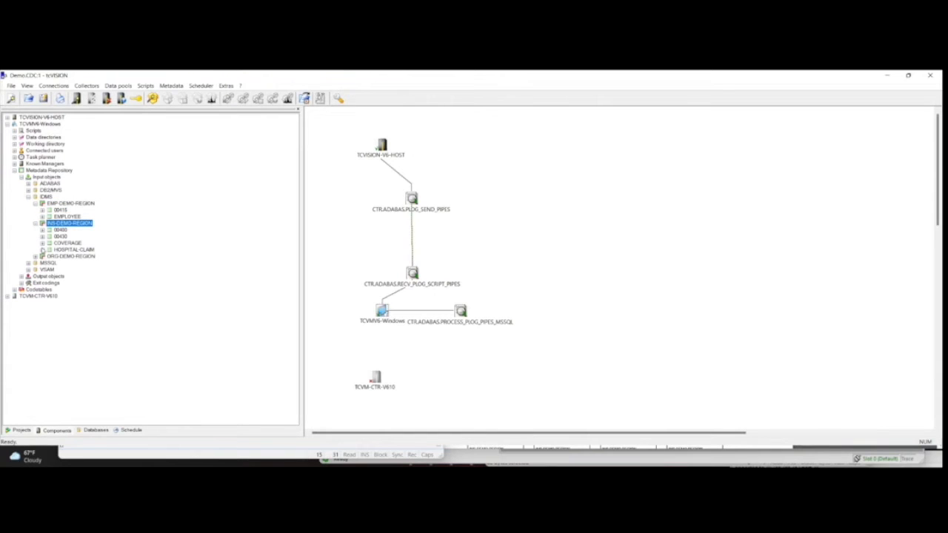
# Start a new metadata structure under Input objects, using Import as its source
pyautogui.rightClick(46, 177)
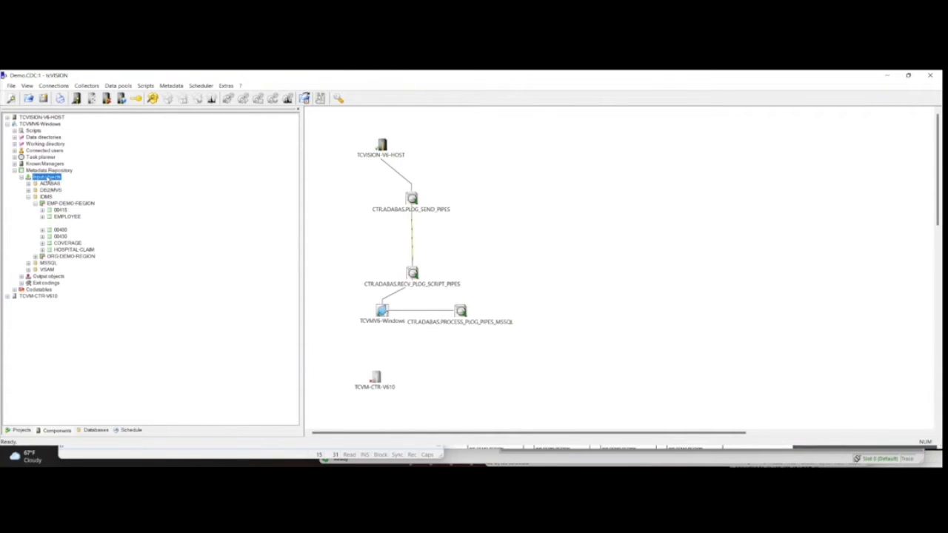
pyautogui.click(61, 181)
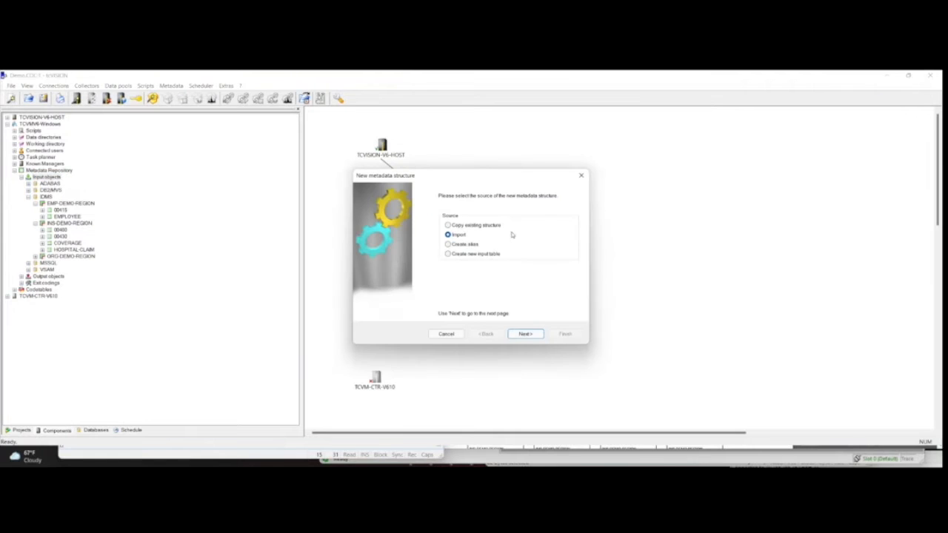
pyautogui.click(524, 334)
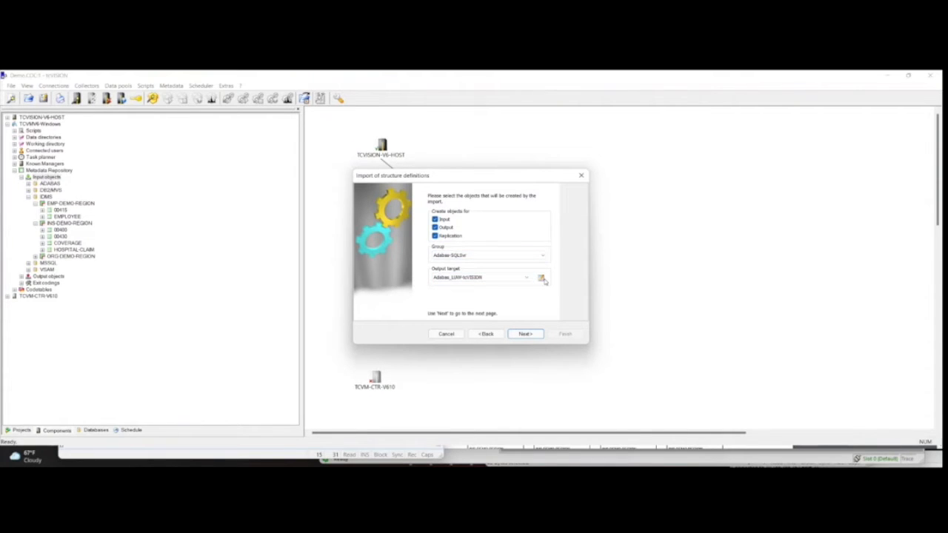
pyautogui.click(542, 278)
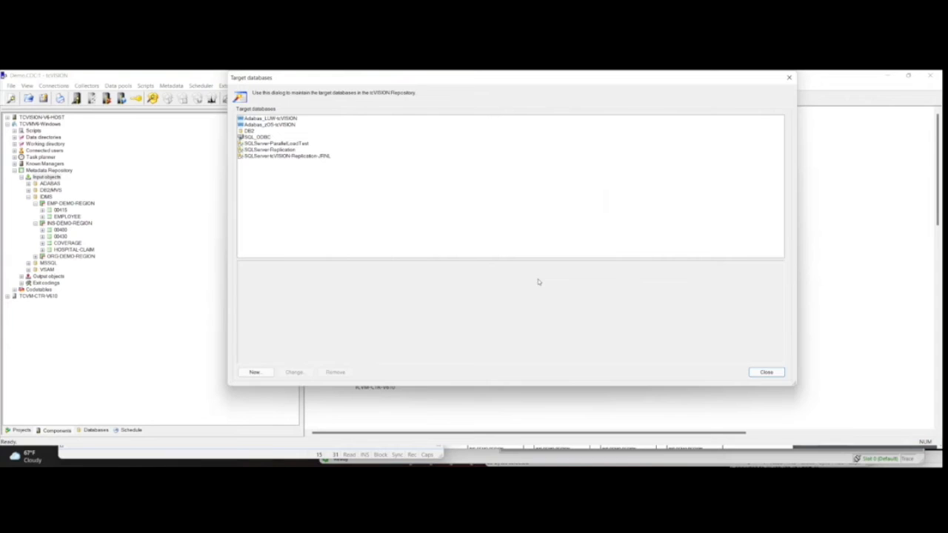
pyautogui.click(255, 372)
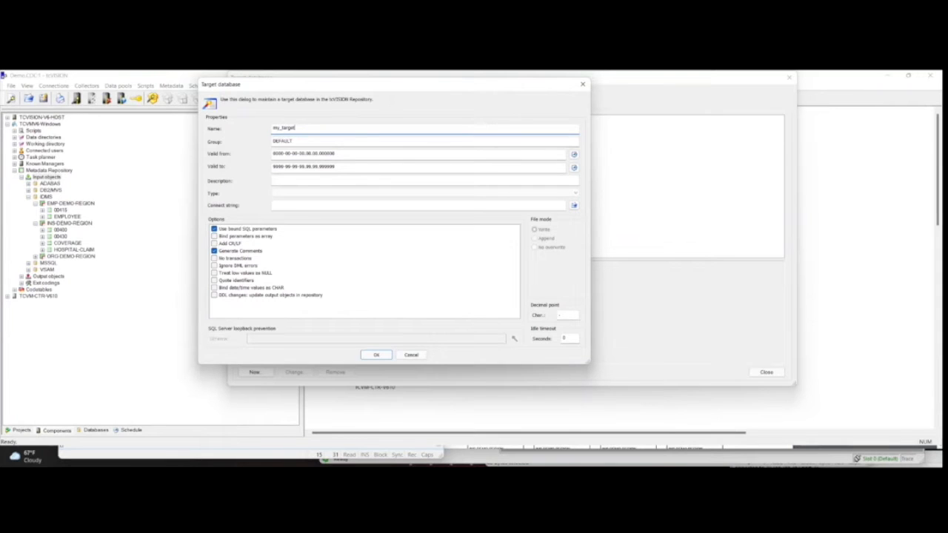
pyautogui.click(300, 193)
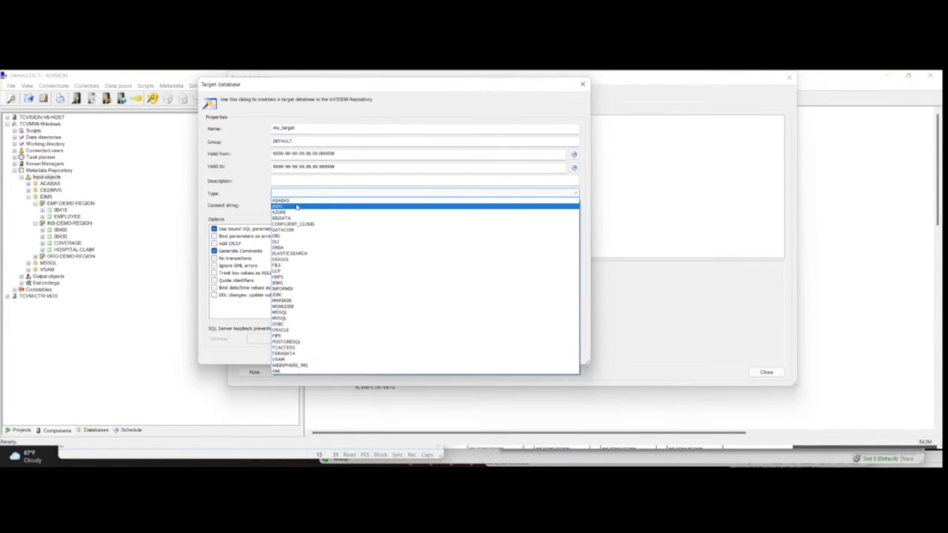
pyautogui.click(297, 207)
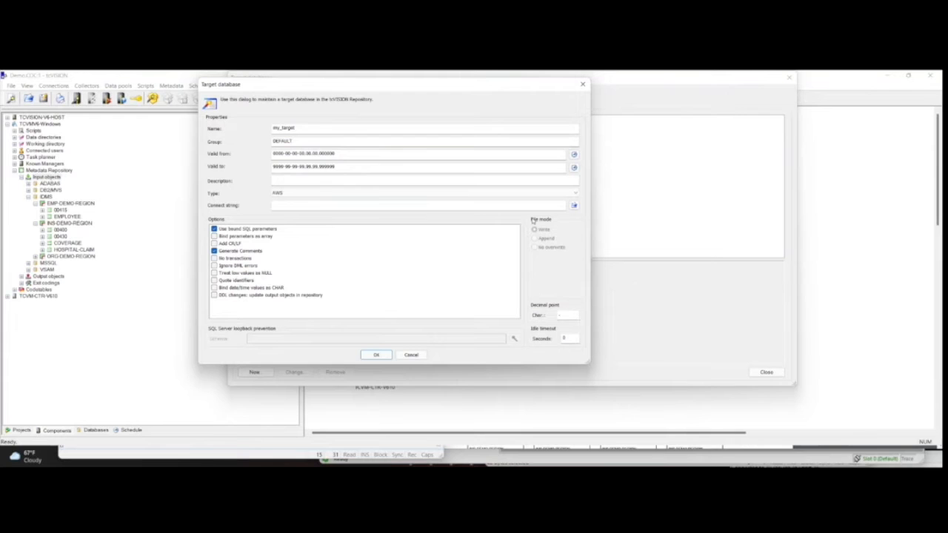
pyautogui.click(573, 206)
pyautogui.click(467, 211)
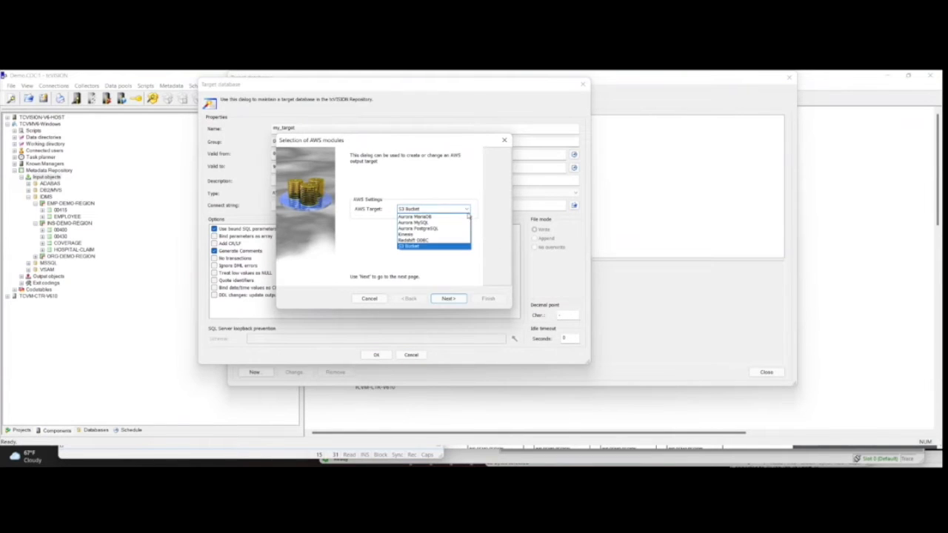
pyautogui.click(447, 228)
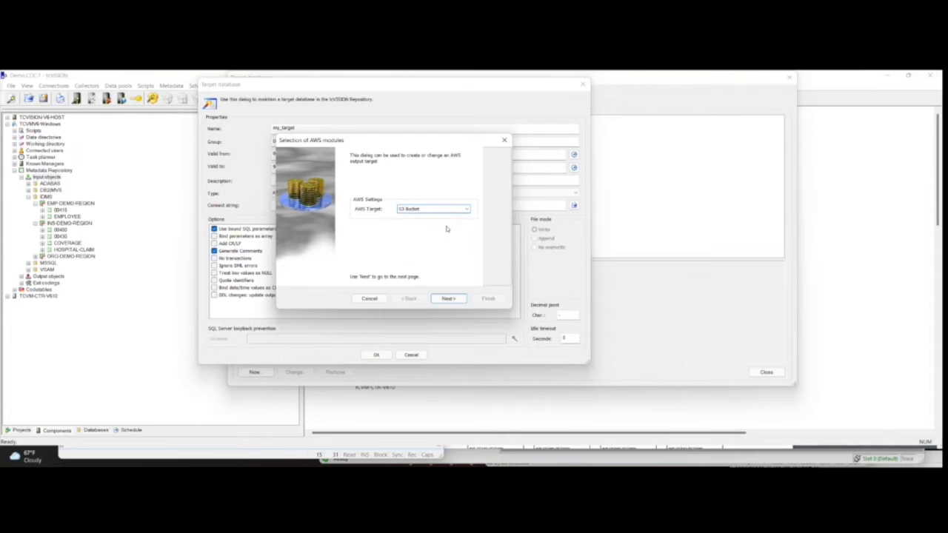
pyautogui.click(448, 298)
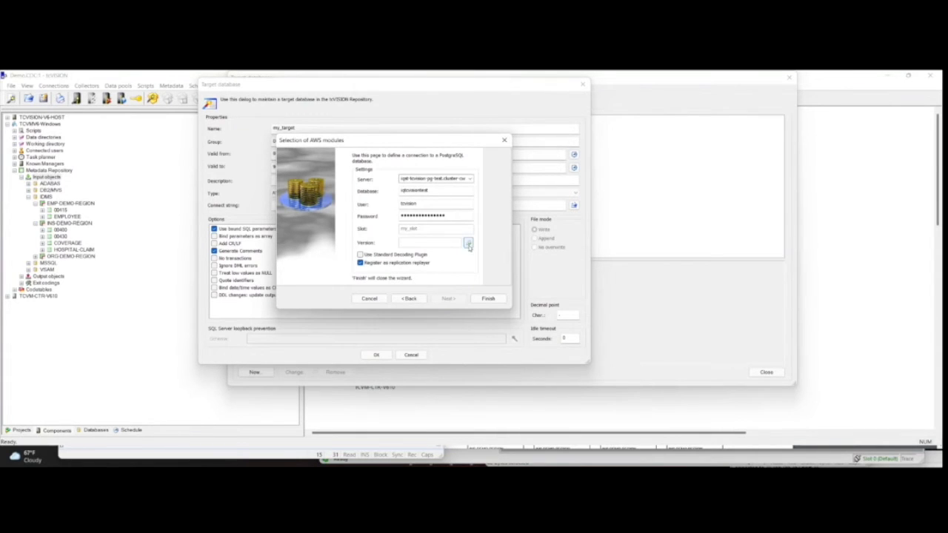
pyautogui.click(368, 298)
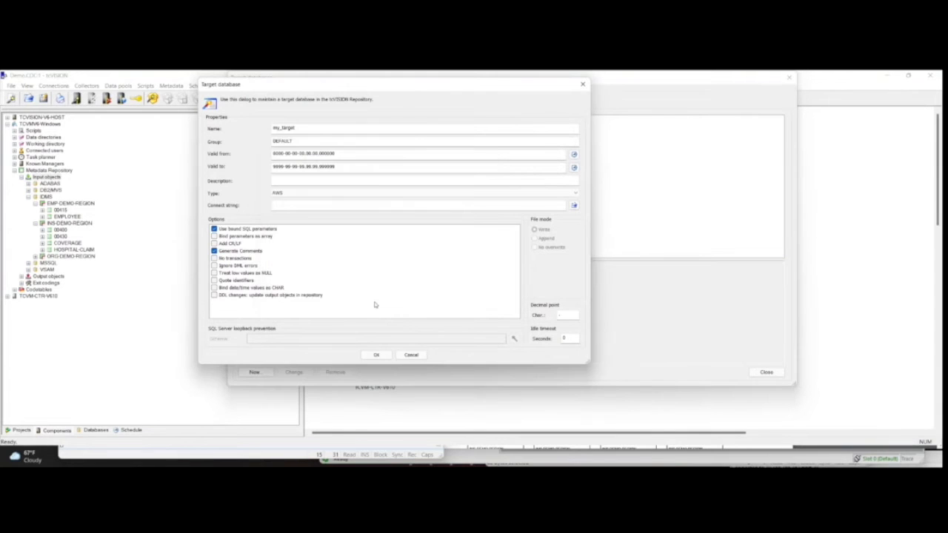
pyautogui.click(411, 355)
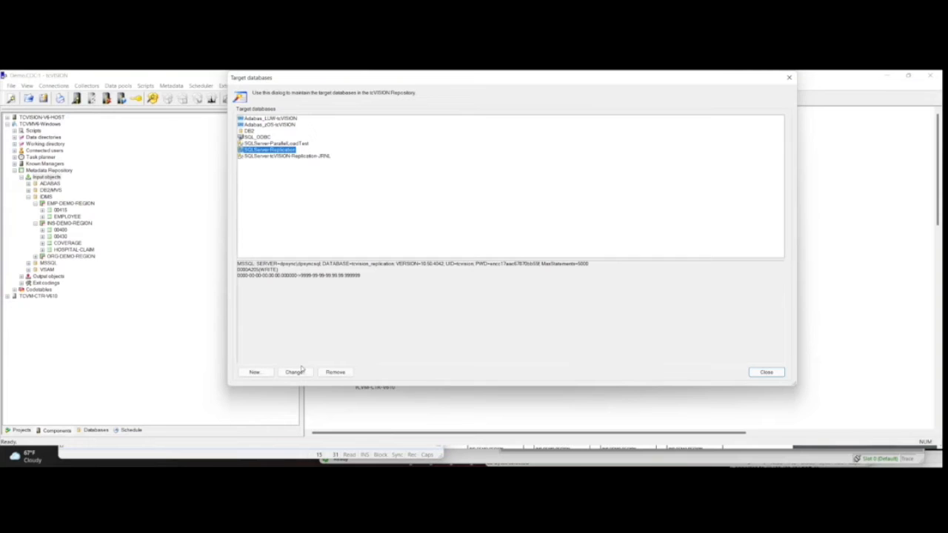
pyautogui.click(769, 372)
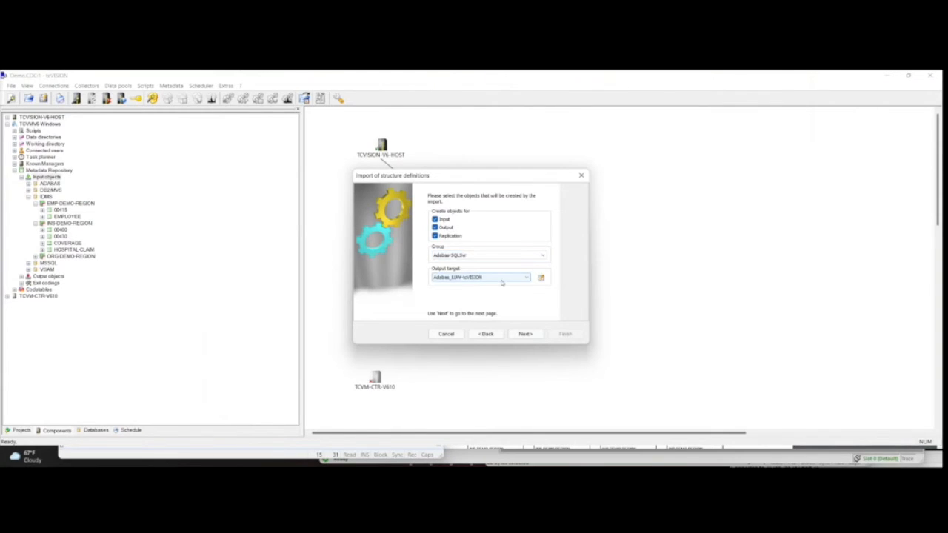
# Set the import's output target to SQLServer-Replication, keeping input, output and replication objects enabled
pyautogui.click(493, 278)
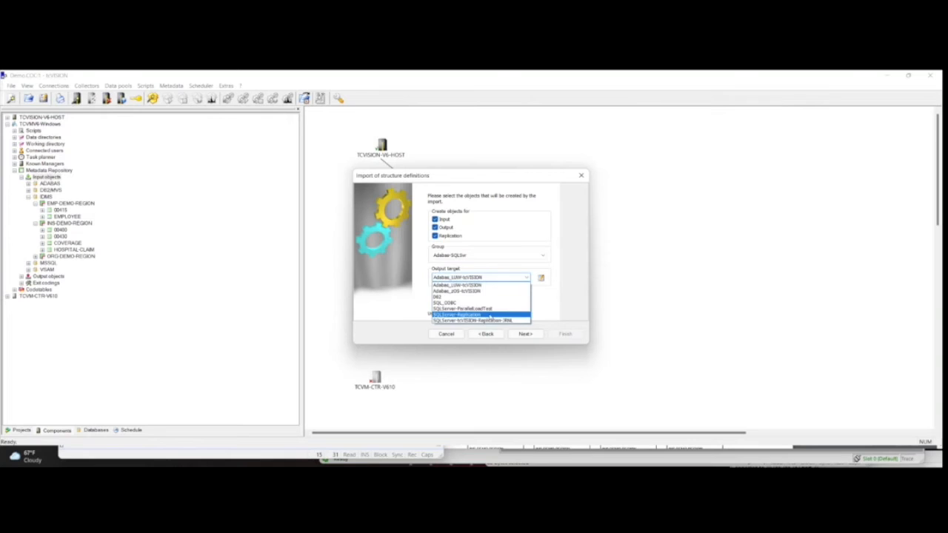
pyautogui.click(494, 318)
pyautogui.click(527, 334)
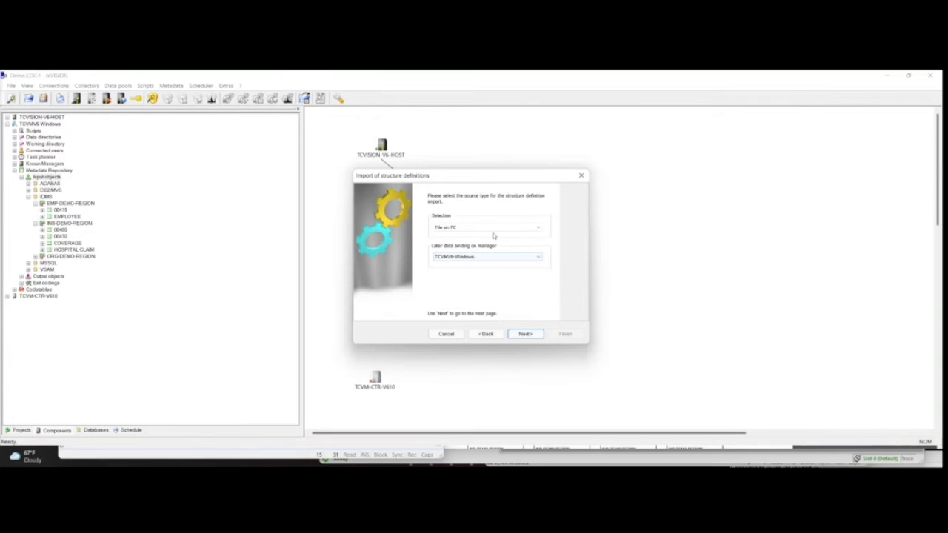
# Keep File on PC as the source type and choose EMPLOYEE.txt from the IDMS folder as the import file
pyautogui.click(538, 335)
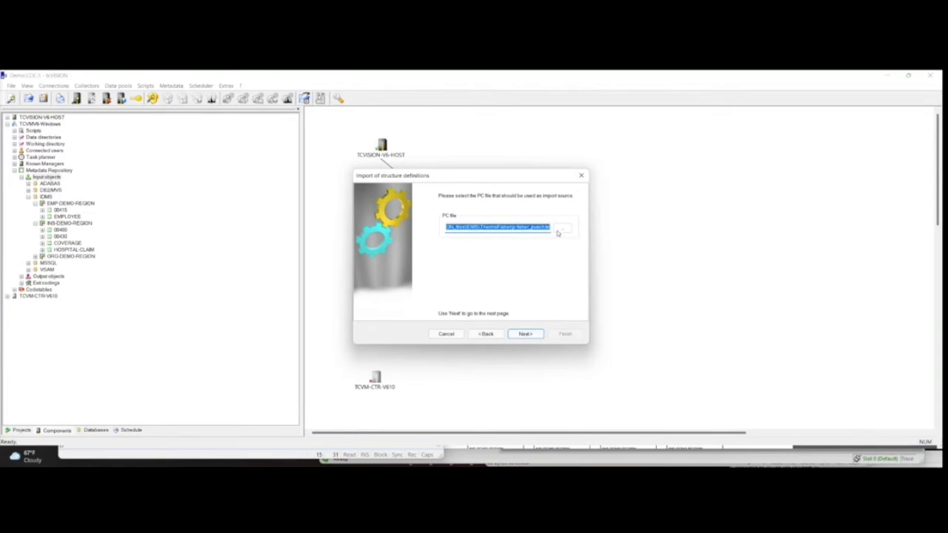
pyautogui.click(561, 231)
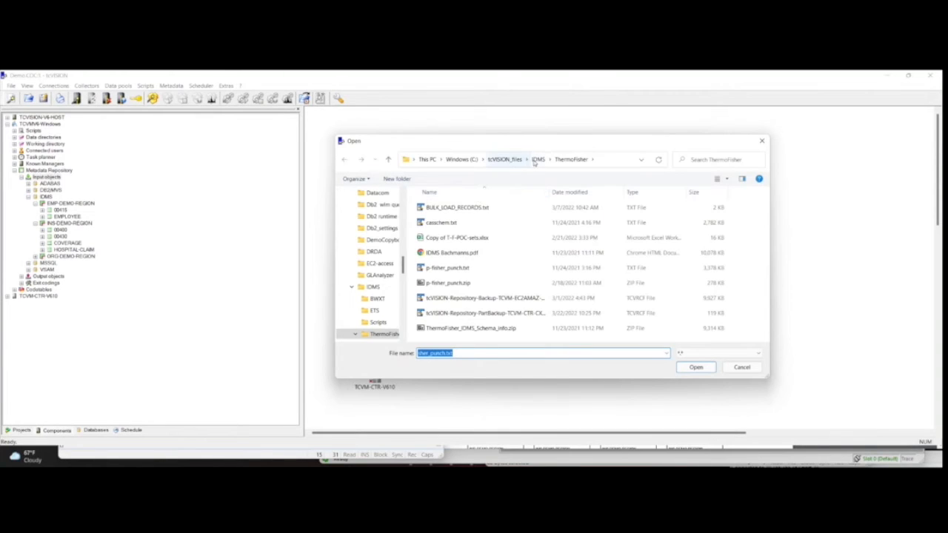
pyautogui.click(534, 161)
pyautogui.click(444, 285)
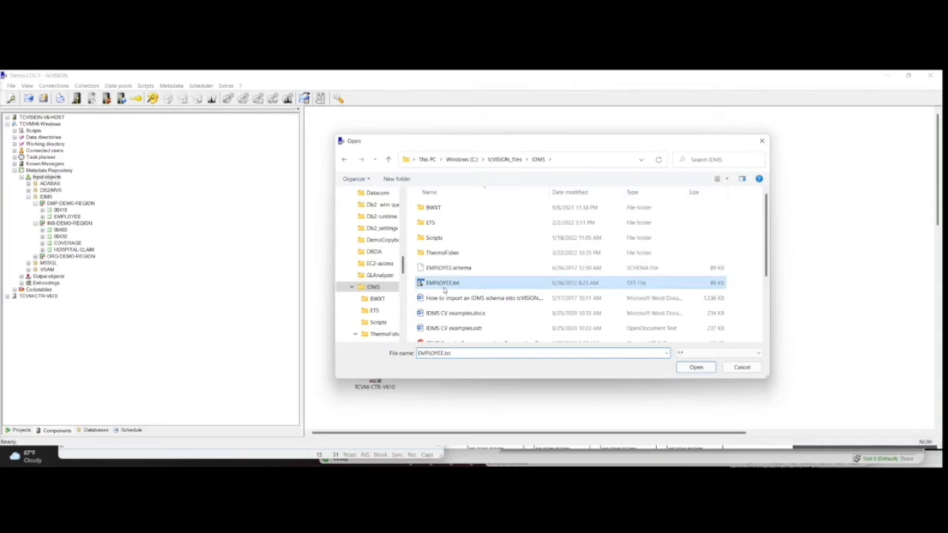
pyautogui.doubleClick(445, 287)
pyautogui.click(520, 335)
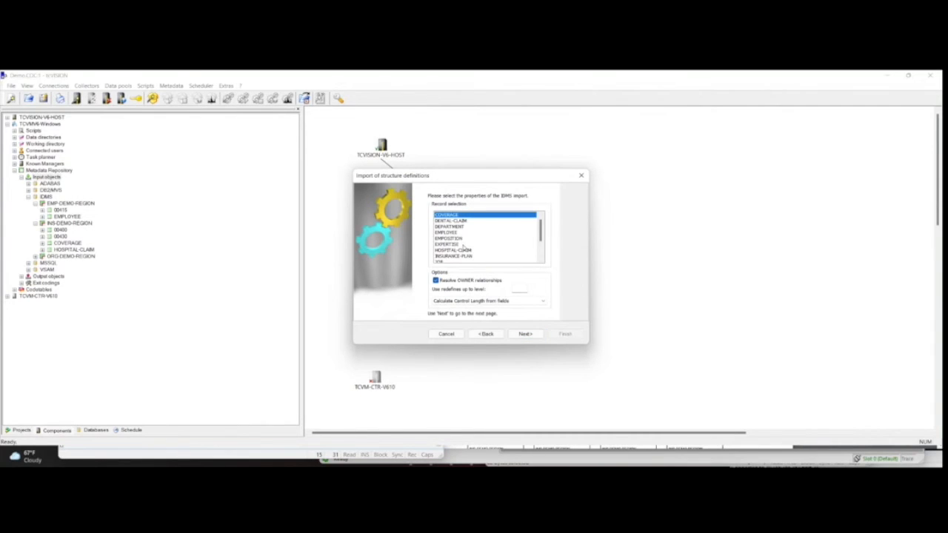
# Choose the EXPERTISE record for the IDMS import, keeping its OWNER relationships resolved
pyautogui.scroll(-2, 453, 235)
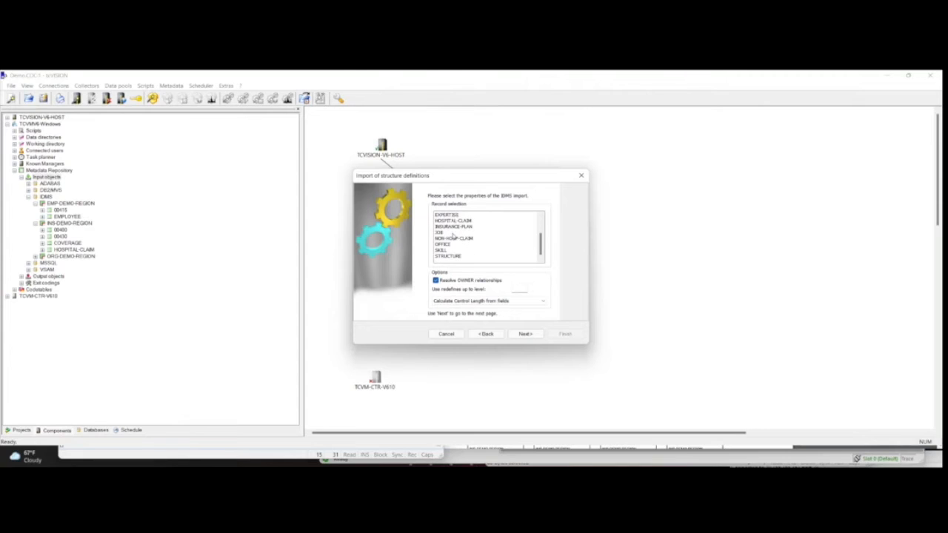
pyautogui.scroll(2, 452, 236)
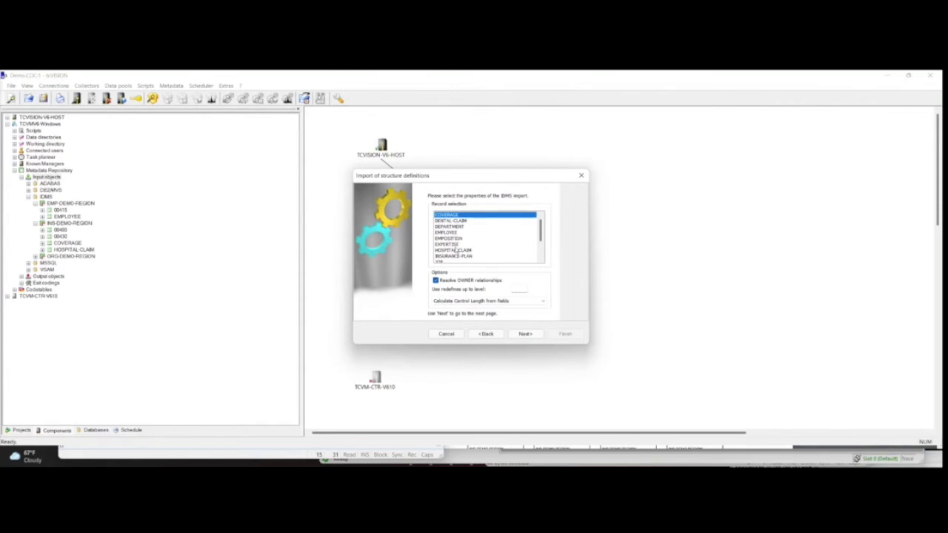
pyautogui.click(455, 244)
pyautogui.click(526, 335)
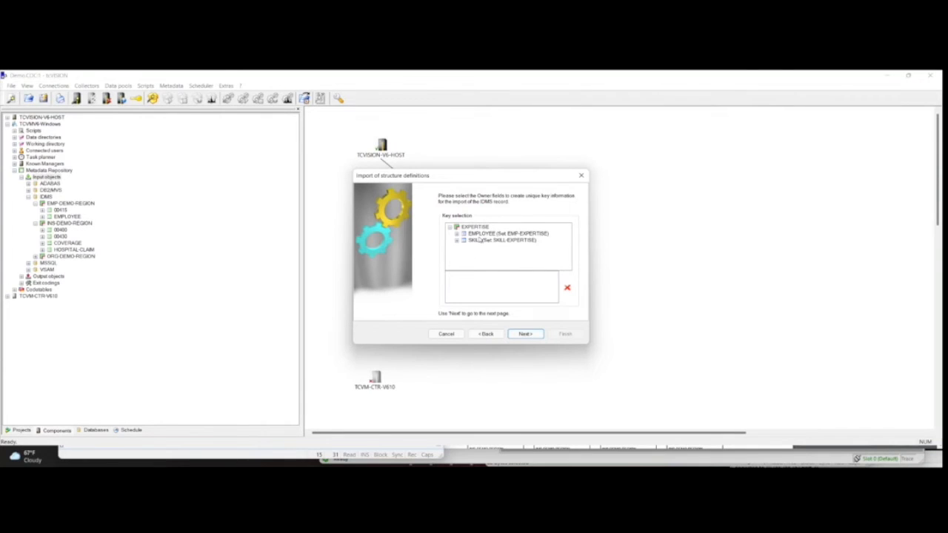
# Add EMP_ID_0415 from the EMPLOYEE owner and SKILL_ID_0455 from the SKILL owner as the record's unique key fields
pyautogui.click(457, 241)
pyautogui.click(457, 233)
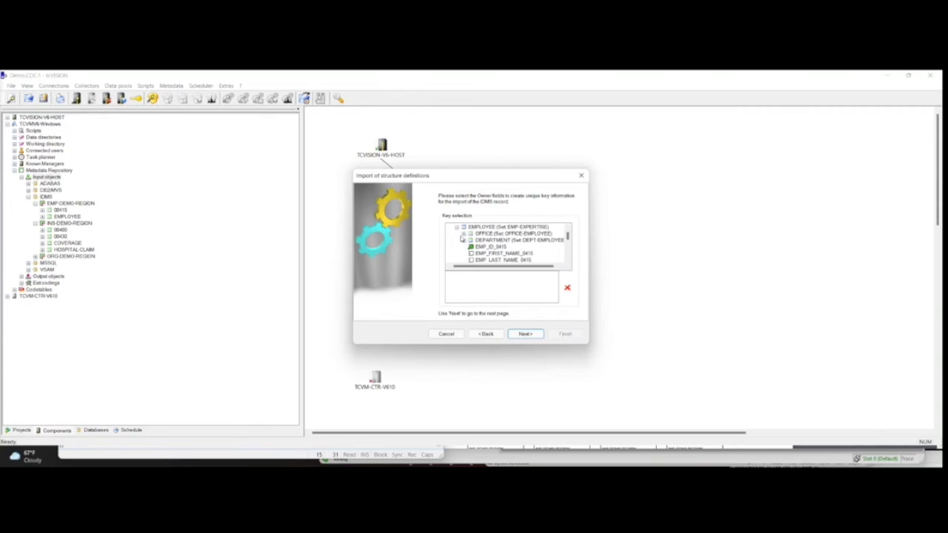
pyautogui.click(485, 247)
pyautogui.doubleClick(479, 249)
pyautogui.scroll(-7, 478, 250)
pyautogui.click(461, 253)
pyautogui.doubleClick(488, 247)
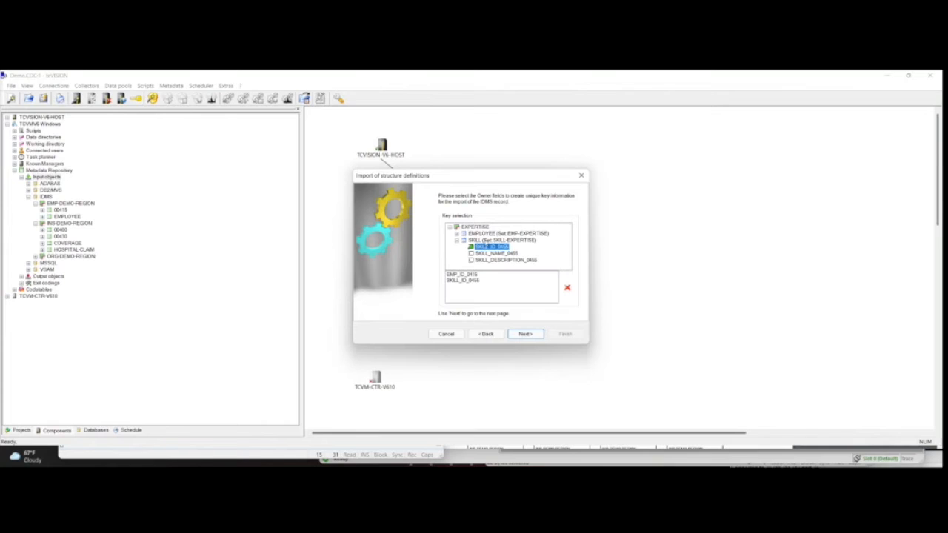
pyautogui.click(525, 333)
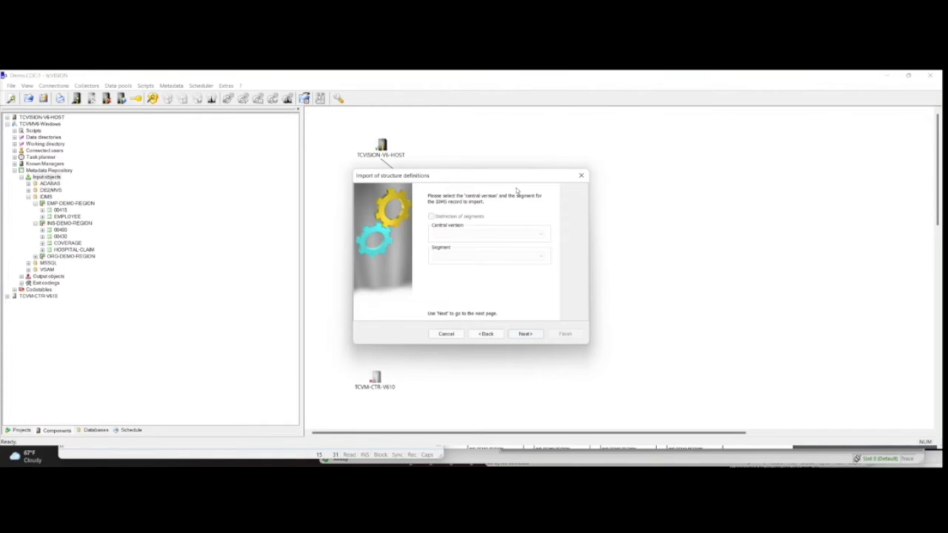
# Leave the central version and segment blank and accept the default field-name and CCSID settings, with input SBCS 37 and output SBCS 1200
pyautogui.click(536, 335)
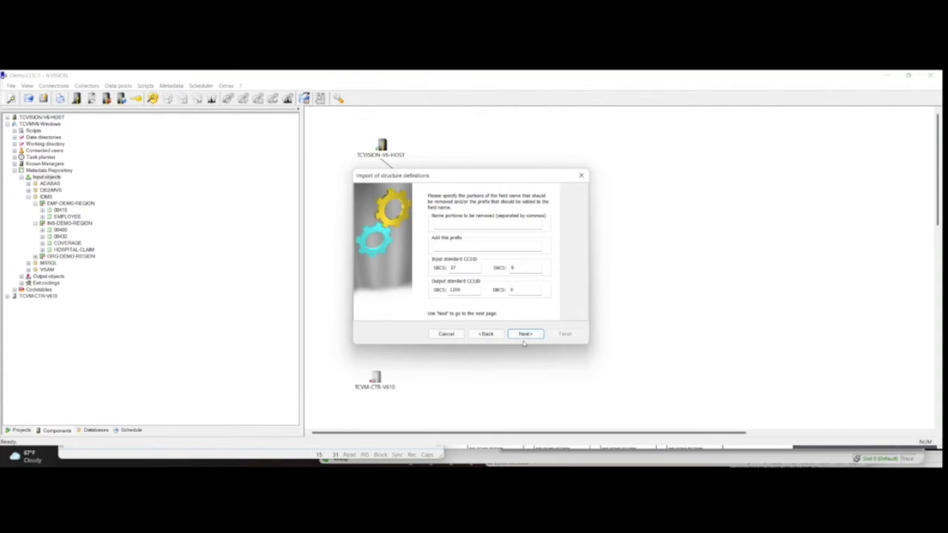
pyautogui.click(525, 334)
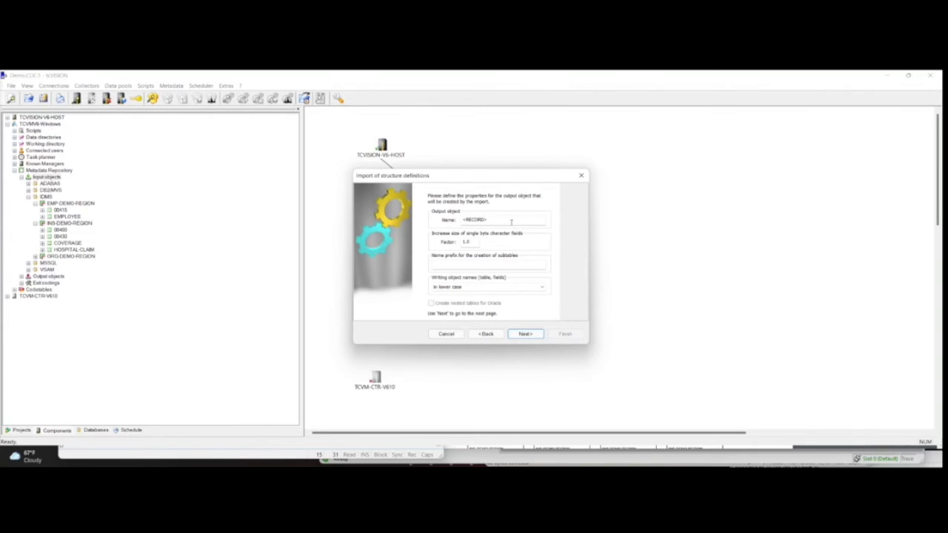
# Have the output table and field names written in lower case, keep the <RECORD> name, and complete the structure import
pyautogui.click(527, 288)
pyautogui.click(525, 300)
pyautogui.click(526, 335)
pyautogui.click(565, 333)
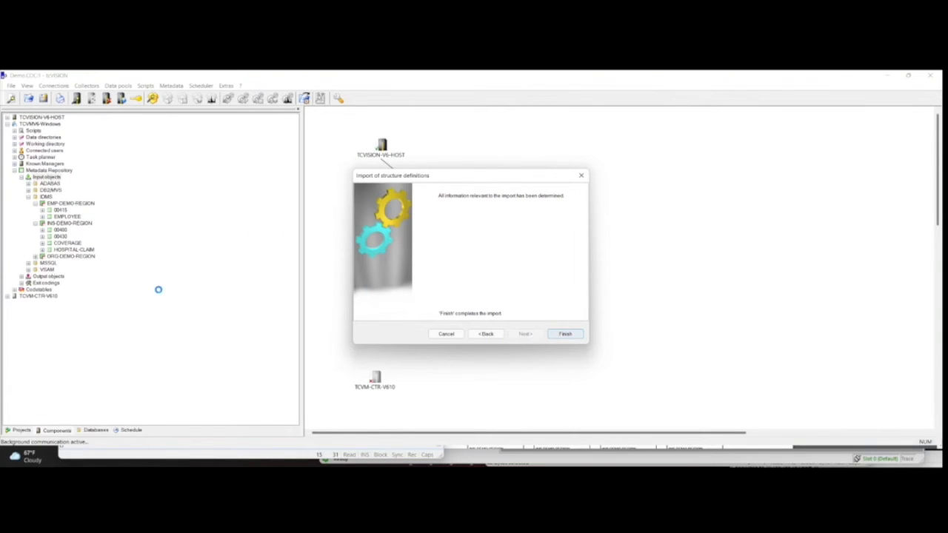
# Open the imported EXPERTISE record under EMP-DEMO-REGION for editing and examine its SKILL_ID_0455 and DBKEY key fields
pyautogui.click(59, 232)
pyautogui.rightClick(60, 234)
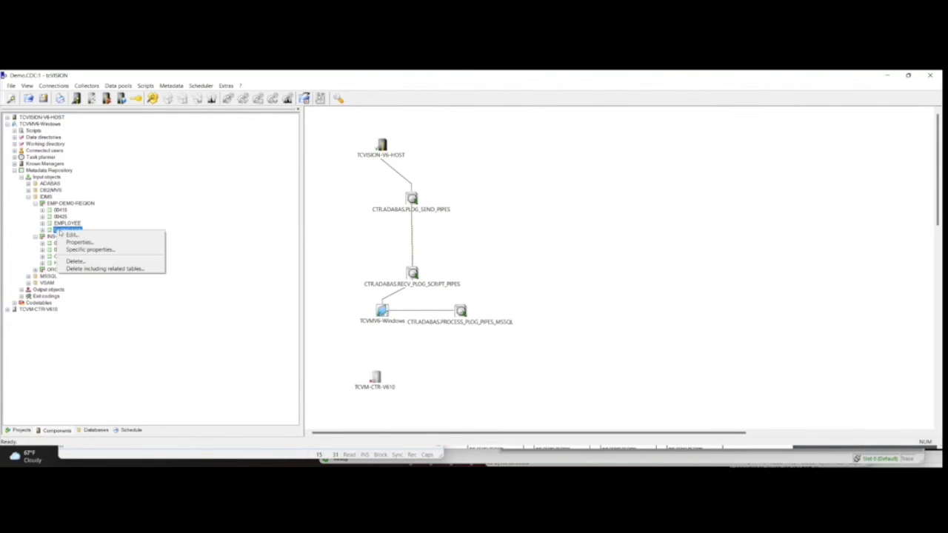
pyautogui.click(68, 234)
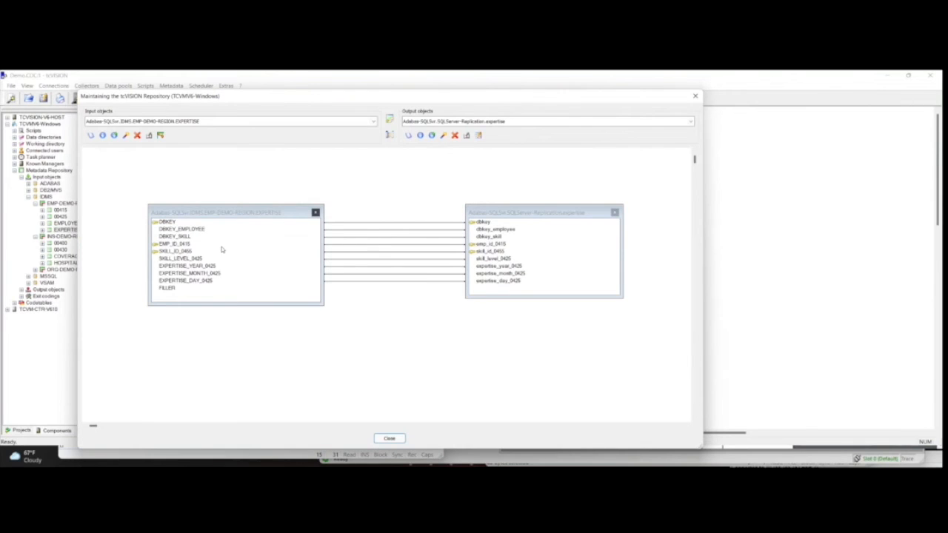
pyautogui.click(192, 251)
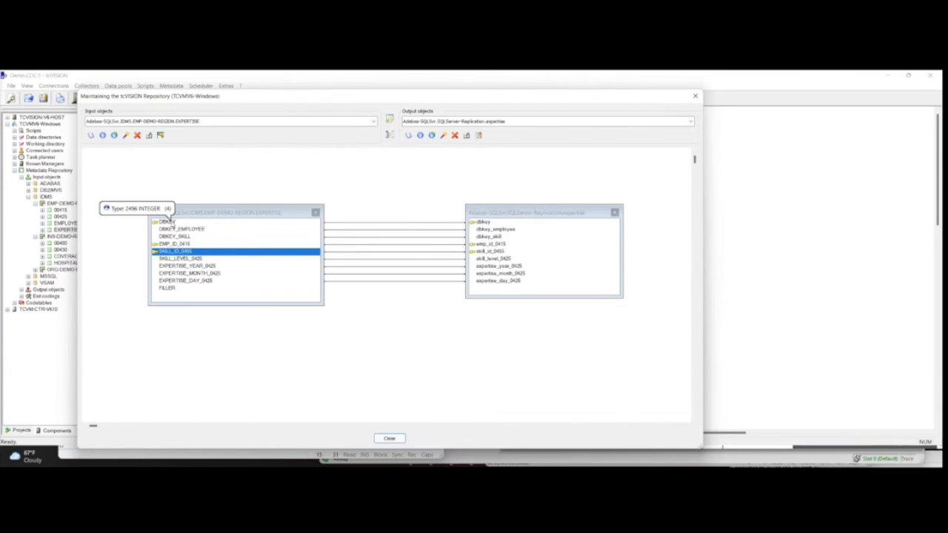
pyautogui.click(171, 222)
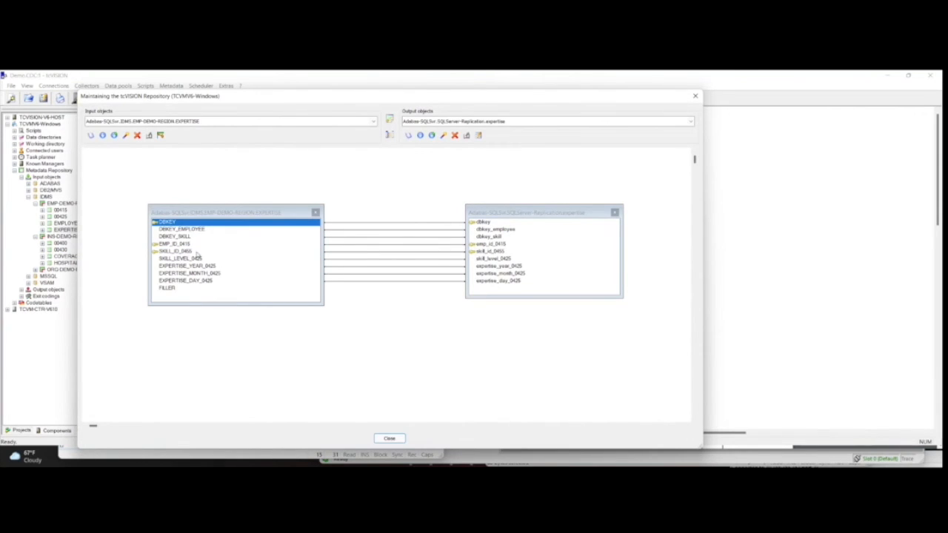
# Review the properties of the dbkey_employee output field and of the EXPERTISE input object, including its IDMS settings
pyautogui.doubleClick(497, 230)
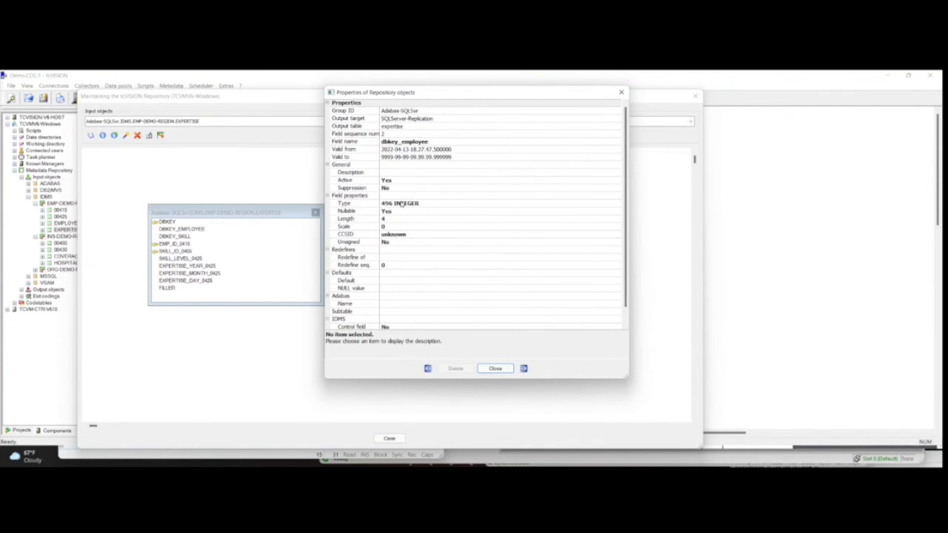
pyautogui.click(495, 368)
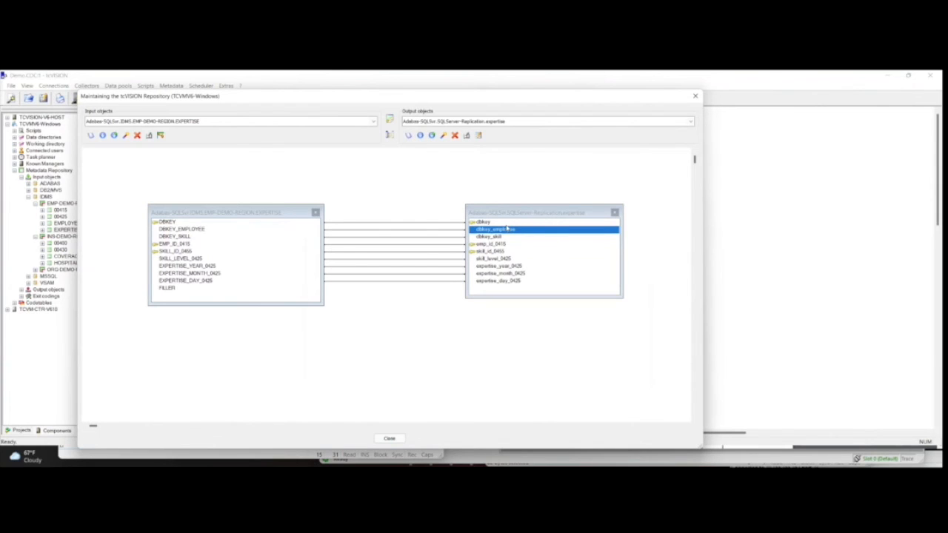
pyautogui.doubleClick(275, 214)
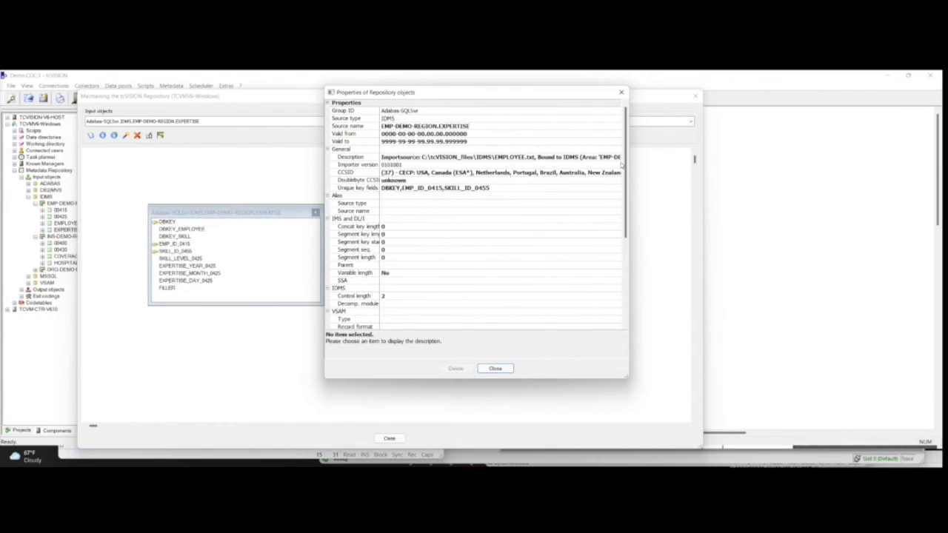
pyautogui.scroll(-5, 628, 177)
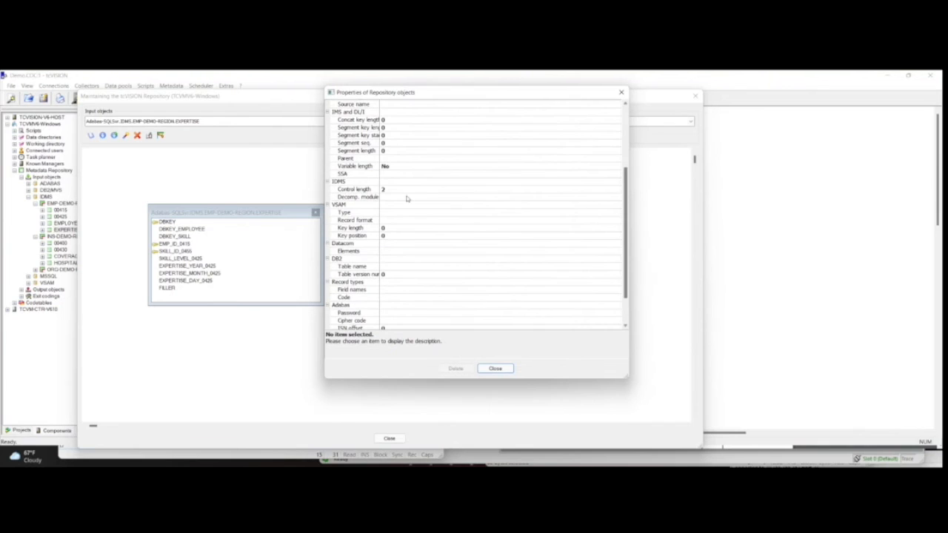
pyautogui.click(494, 368)
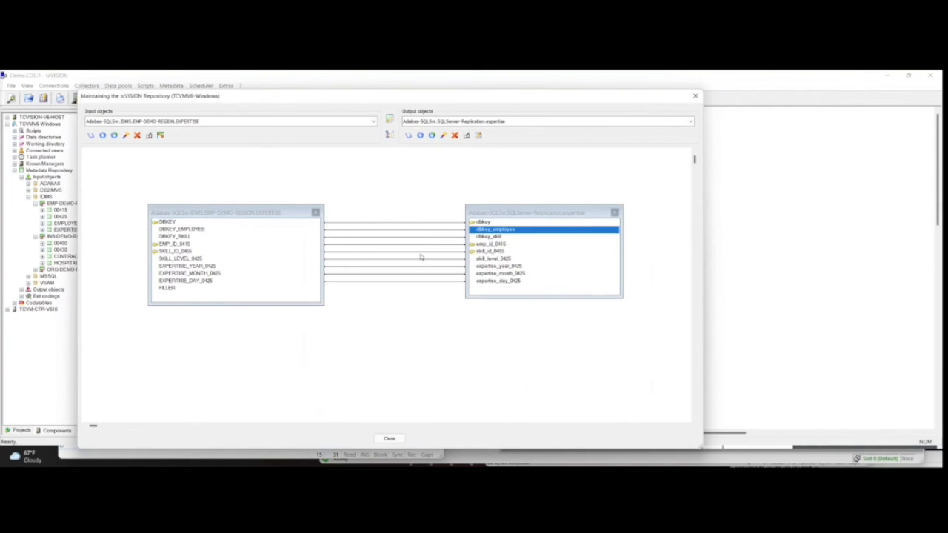
# Set the SKILL_ID_0455 link's condition to Parm1 = Parm2, with the current field as Parameter 1 and df as Parameter 2
pyautogui.doubleClick(421, 255)
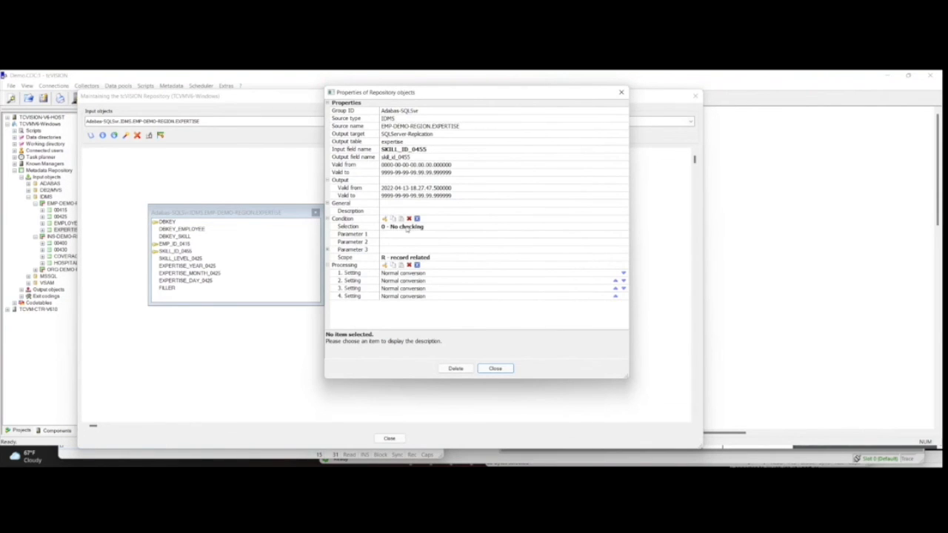
pyautogui.click(405, 228)
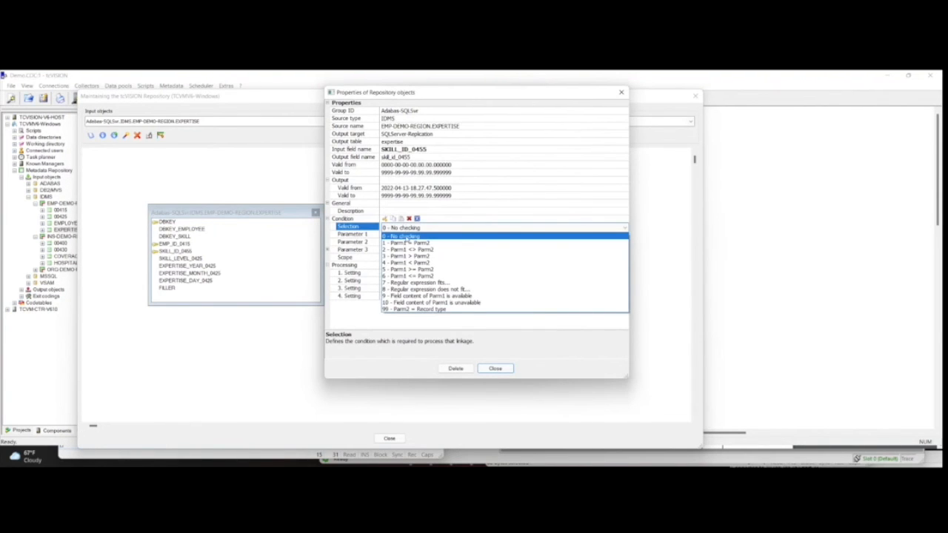
pyautogui.click(407, 242)
pyautogui.click(405, 235)
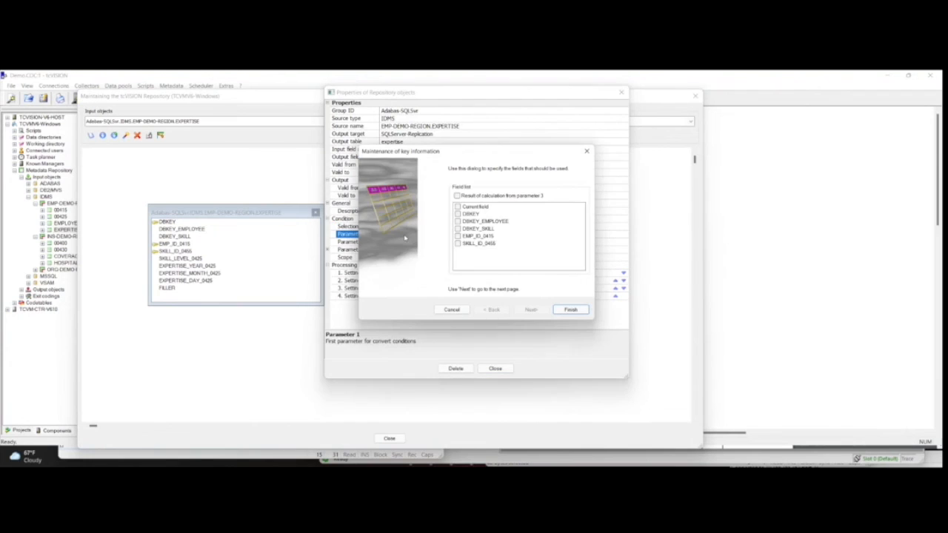
pyautogui.click(458, 207)
pyautogui.click(567, 309)
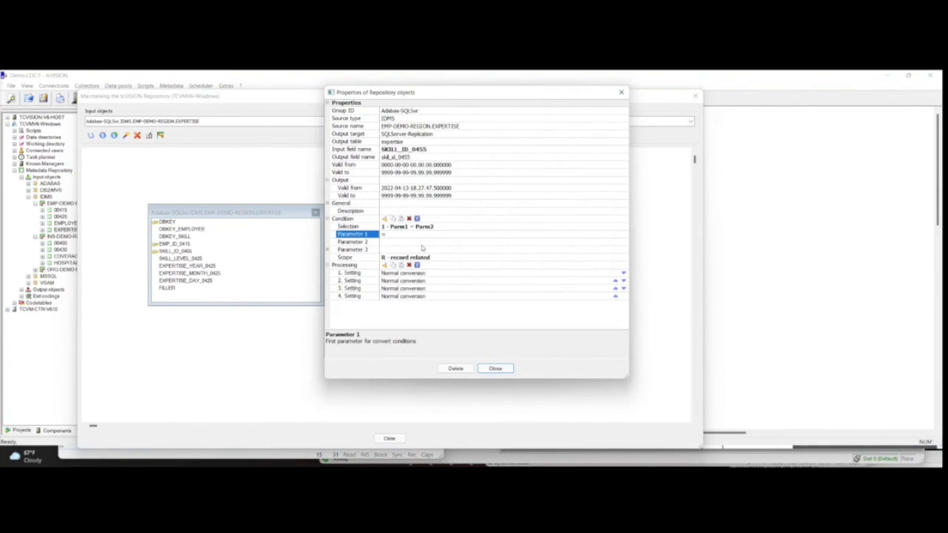
pyautogui.click(420, 243)
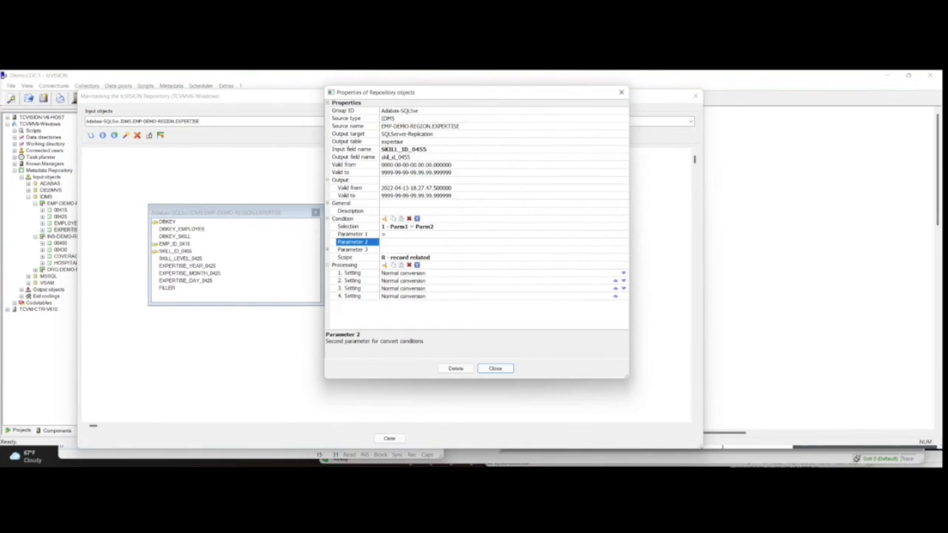
# Change the link's condition to "7 - Regular expression fits..." and view the regular expression editor for Parameter 2 without applying anything
pyautogui.click(448, 228)
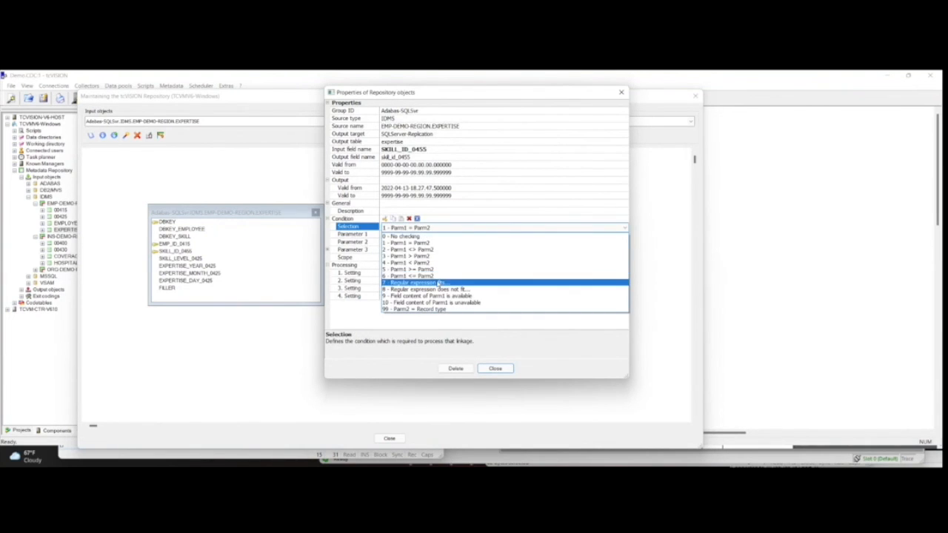
pyautogui.click(414, 282)
pyautogui.click(404, 245)
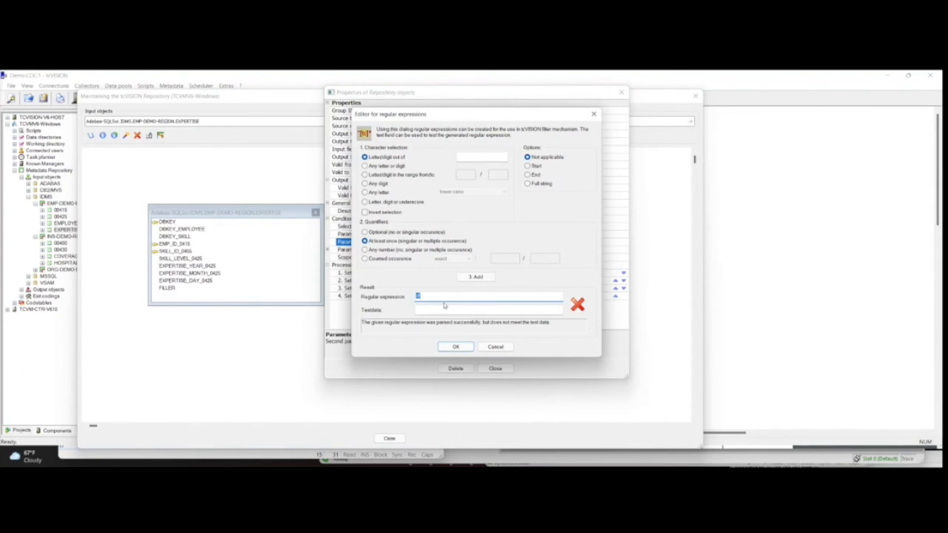
pyautogui.click(495, 347)
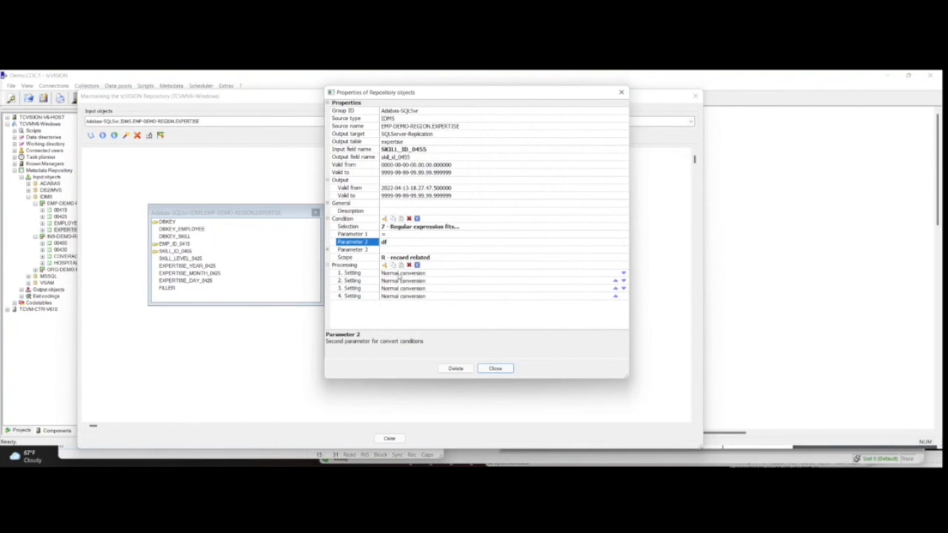
# Choose Set a value as the processing type for the link's first setting and bring up the available expression types
pyautogui.doubleClick(398, 274)
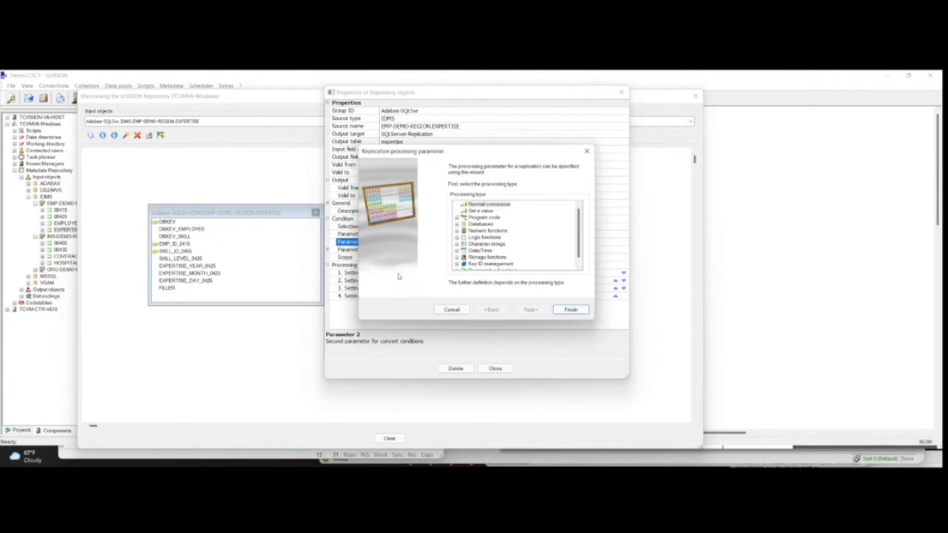
pyautogui.click(479, 211)
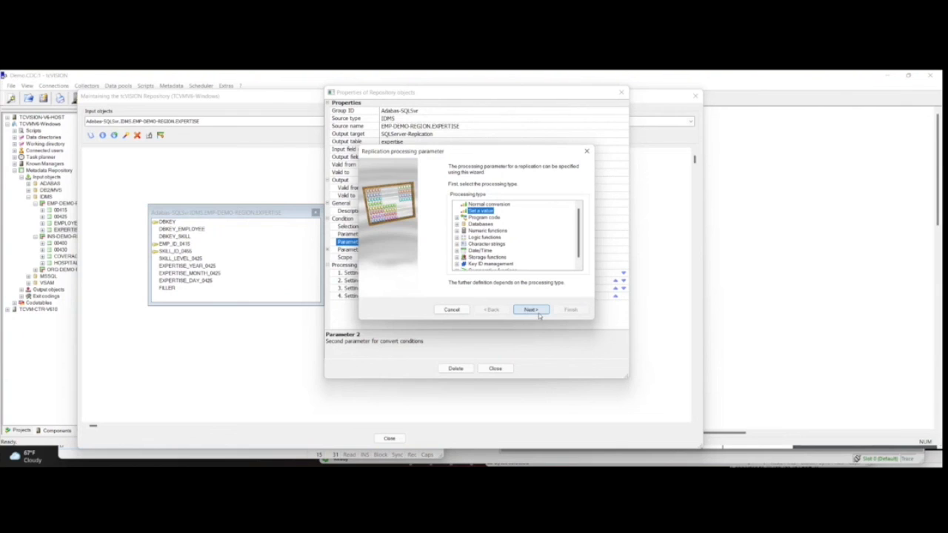
pyautogui.click(530, 309)
pyautogui.click(534, 223)
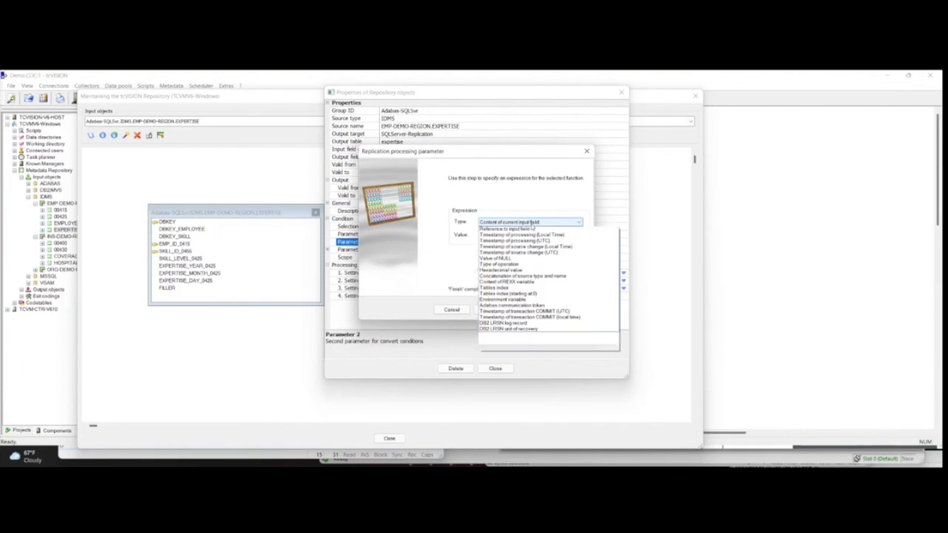